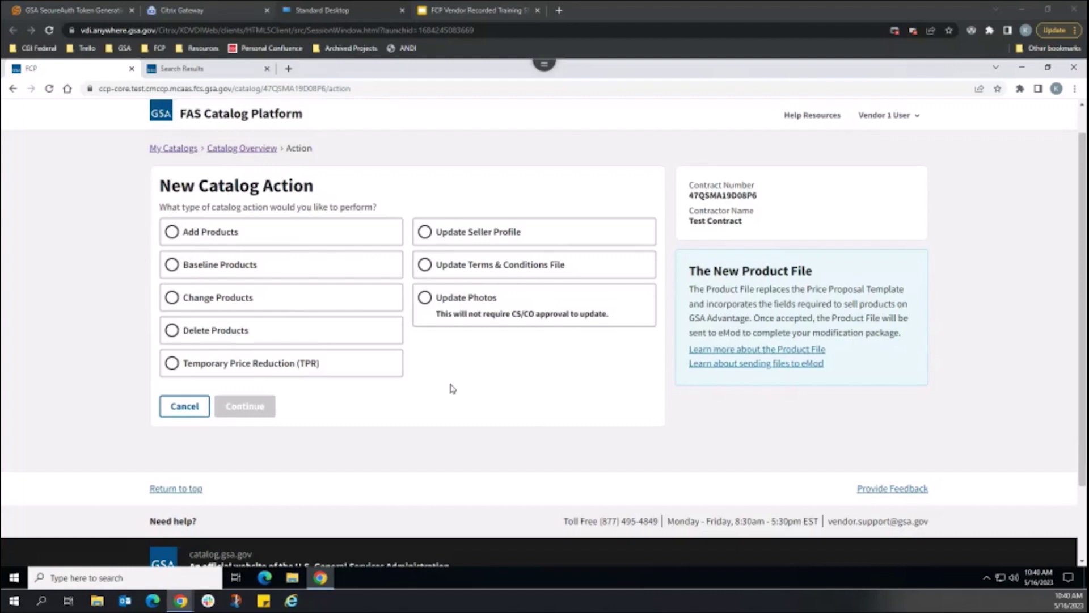
Select Temporary Price Reduction (TPR) as the FCP catalog action and scroll down the page.
click(221, 368)
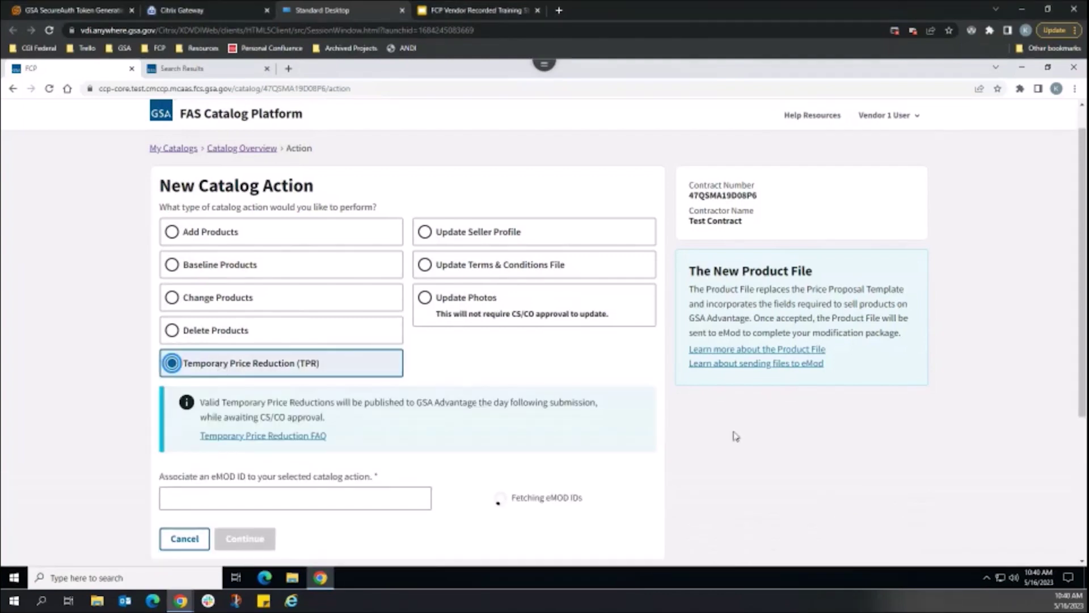
drag(1082, 339, 1082, 384)
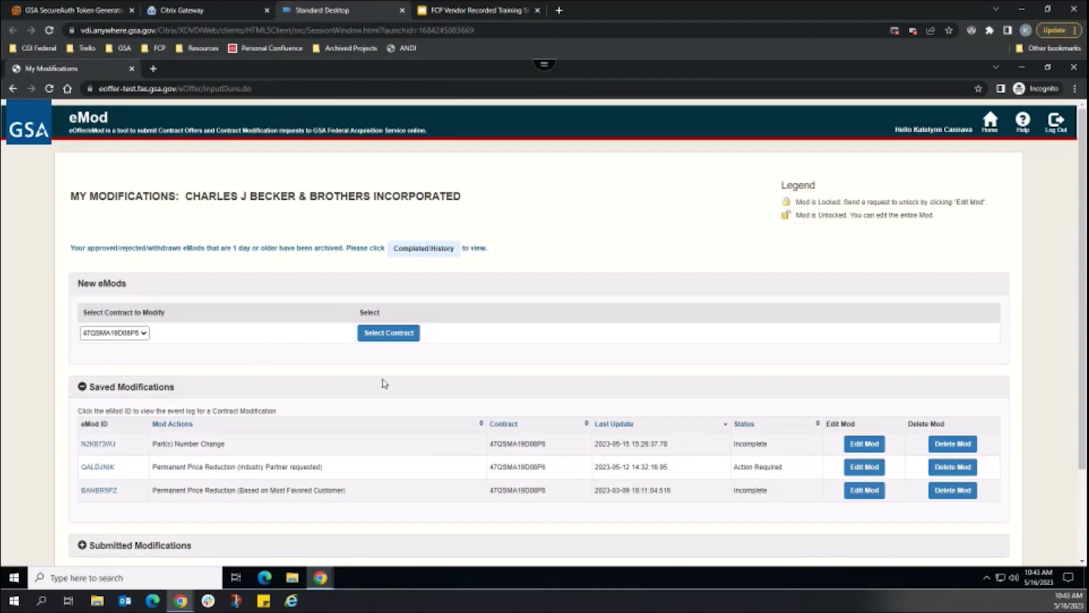
Start a new contract modification with Temporary Price Reduction ticked under Pricing.
click(418, 336)
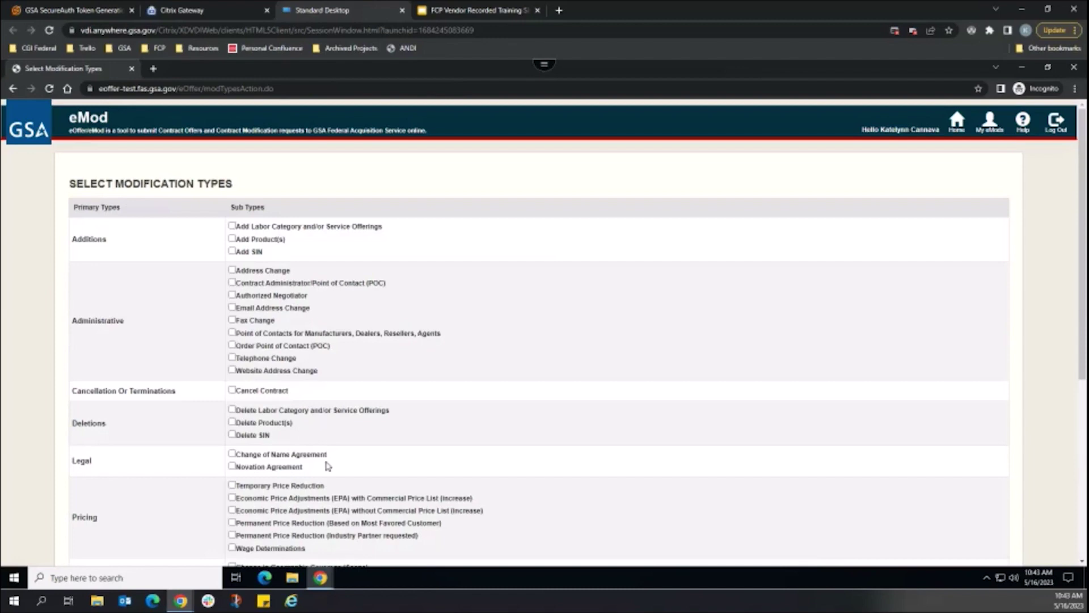
click(300, 487)
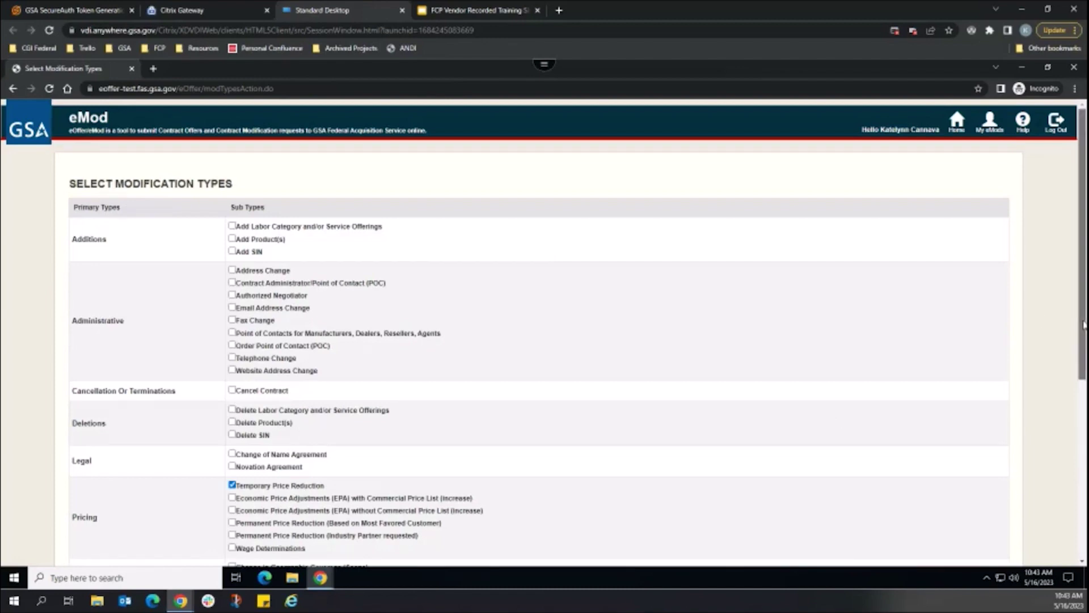
drag(1084, 325, 1033, 505)
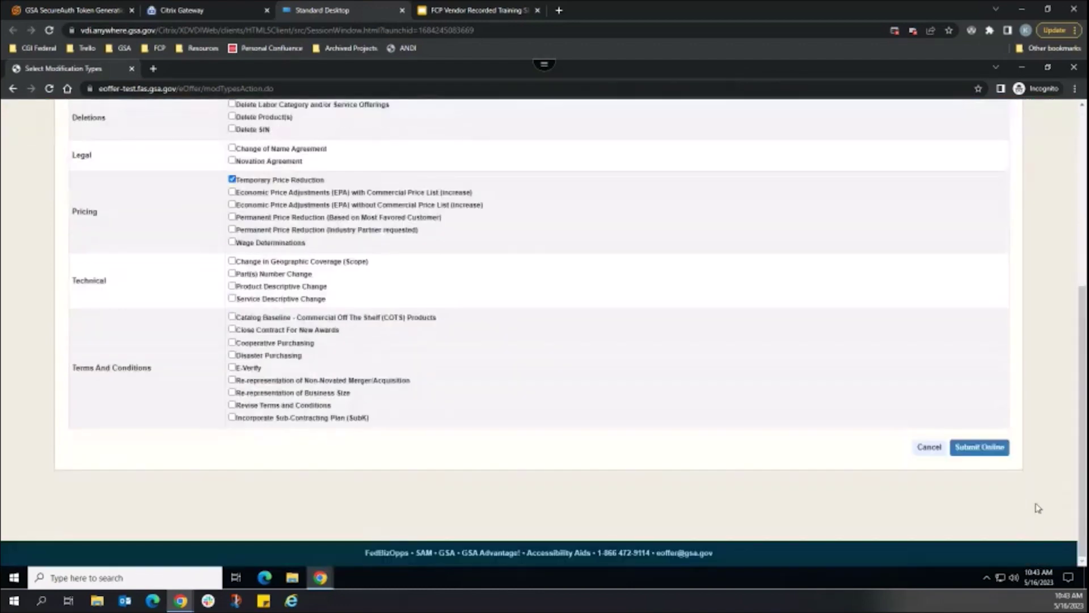
Submit the TPR modification type online and go to FCP for the Price Proposal Template.
click(999, 448)
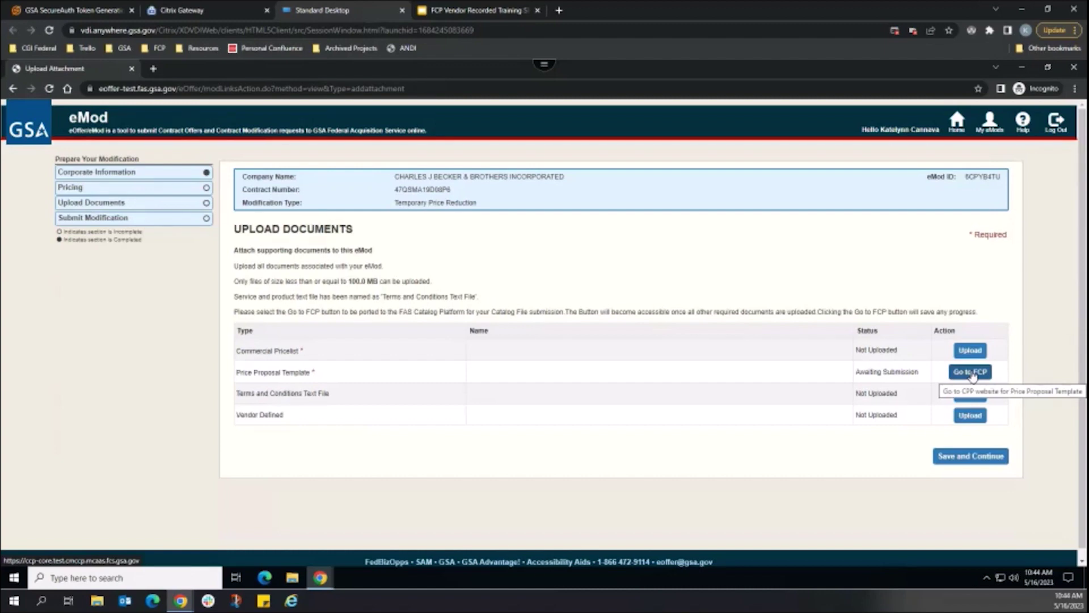
click(970, 372)
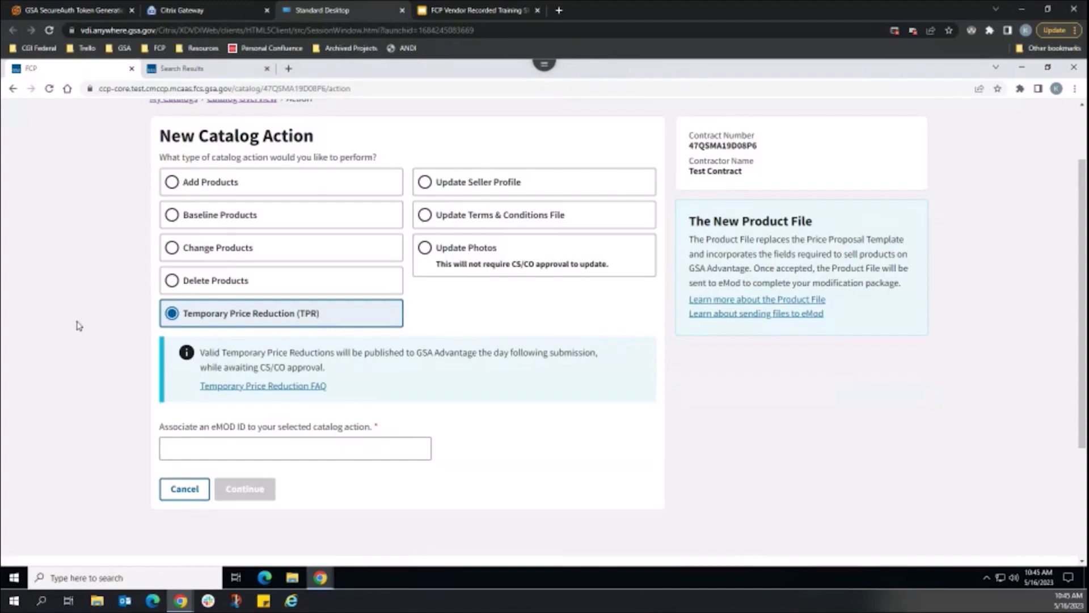
Link the new Temporary Price Reduction eMOD ID and create the TPR catalog action.
click(290, 449)
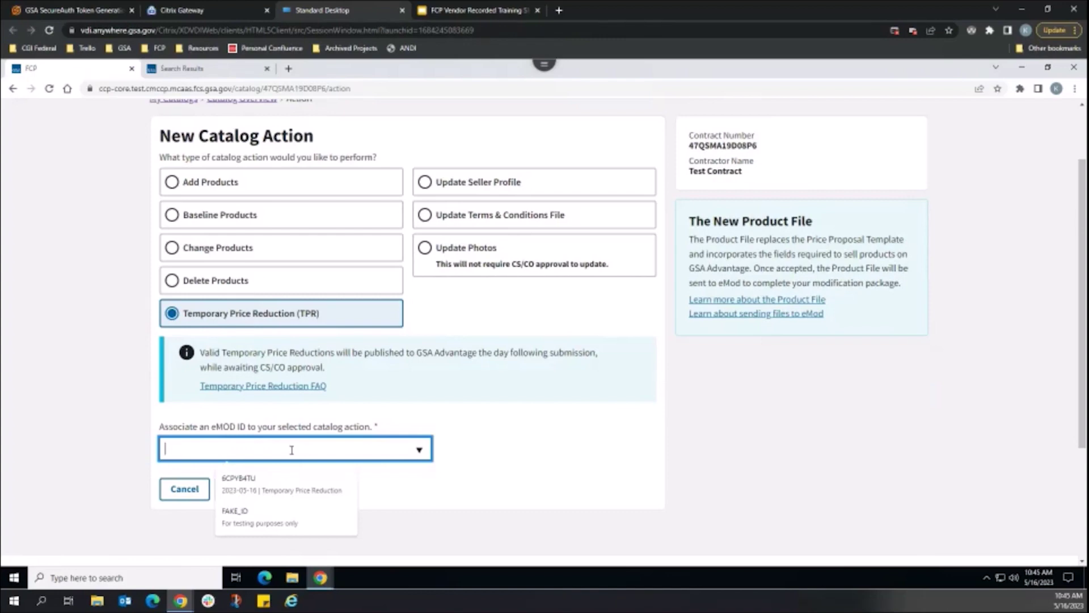
click(315, 487)
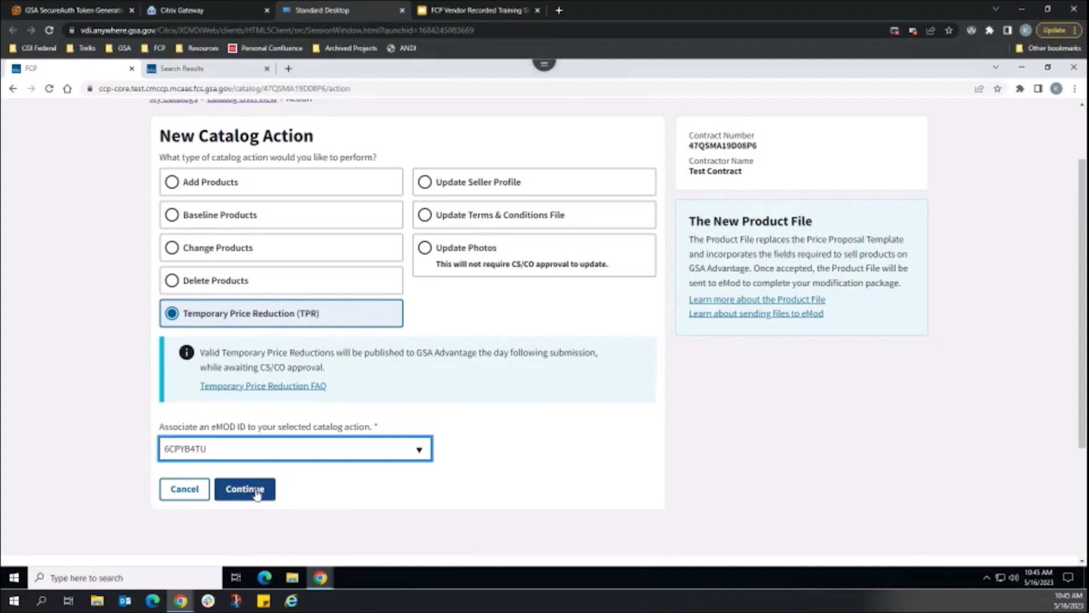
click(257, 491)
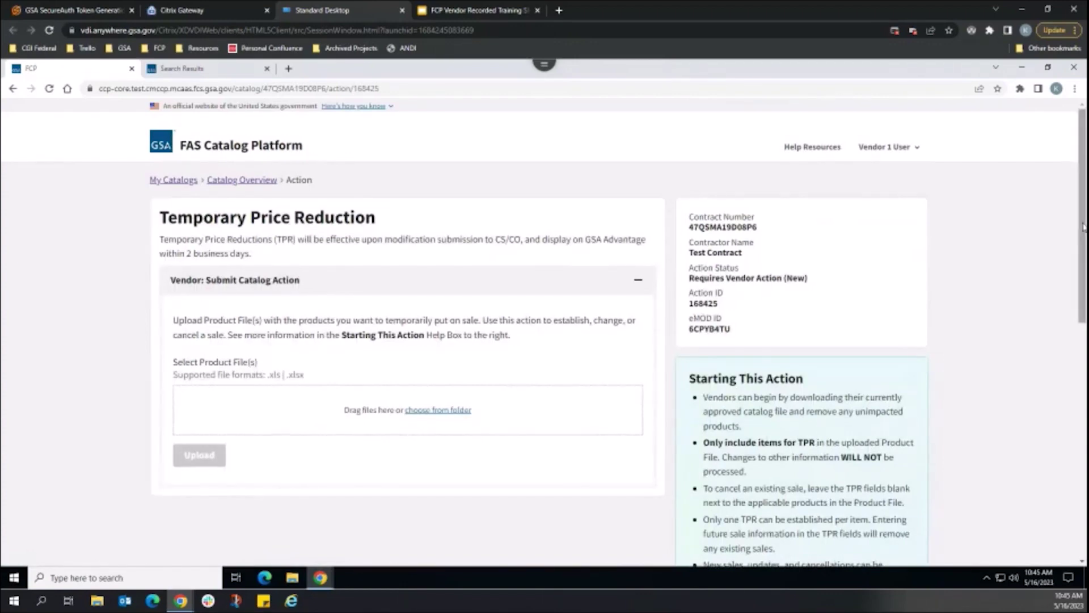
Download and open the .xlsx product file listed under Approved Catalog Files.
drag(1083, 227, 1083, 322)
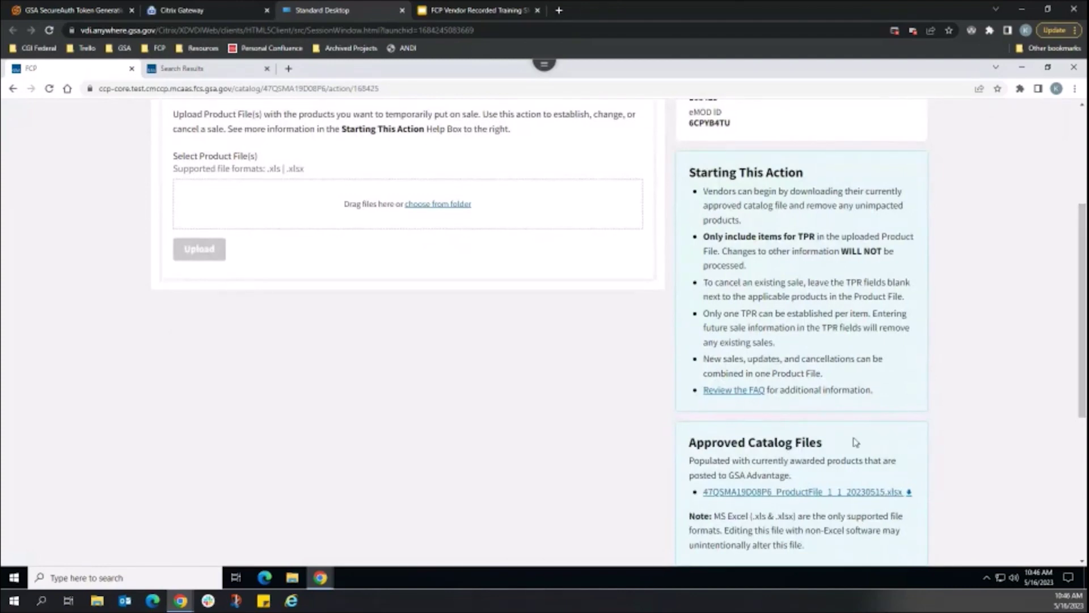
click(835, 492)
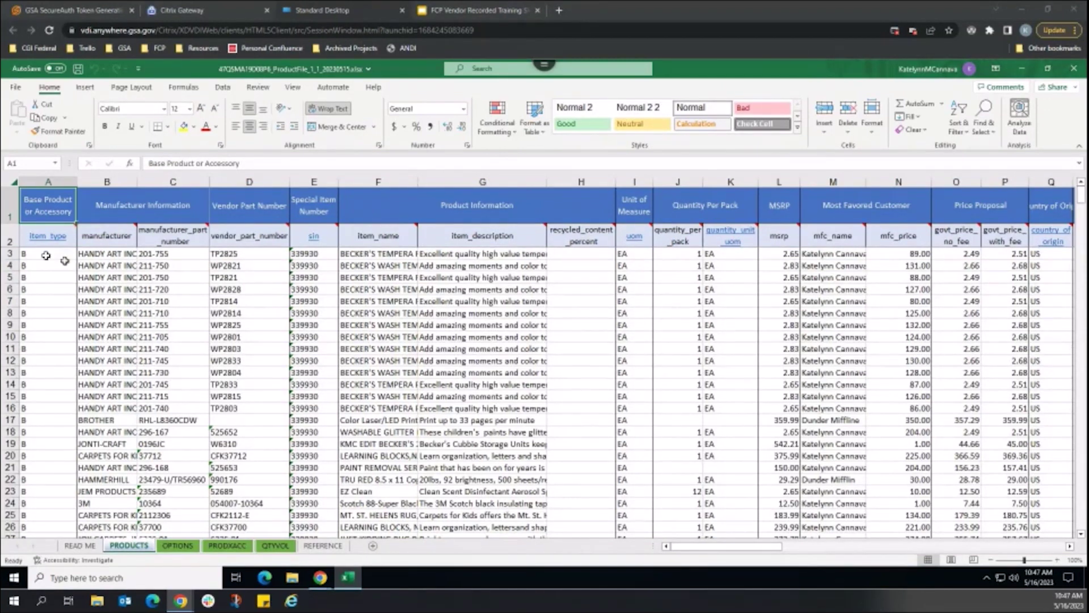
Keep only the row 3 product and scroll right to the Temporary Price Reduction columns.
click(5, 254)
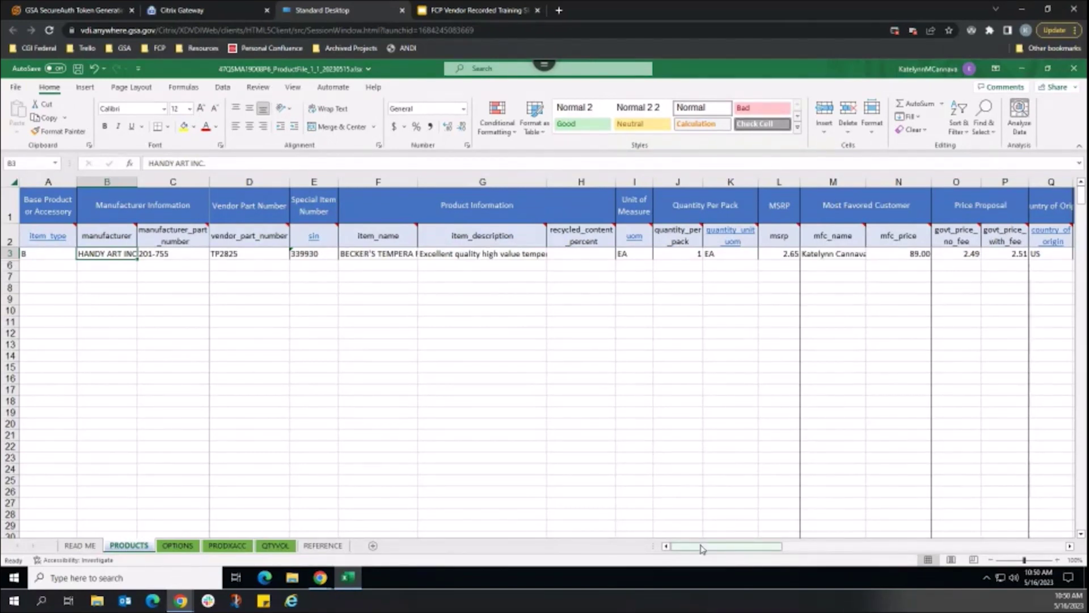
drag(702, 547, 791, 549)
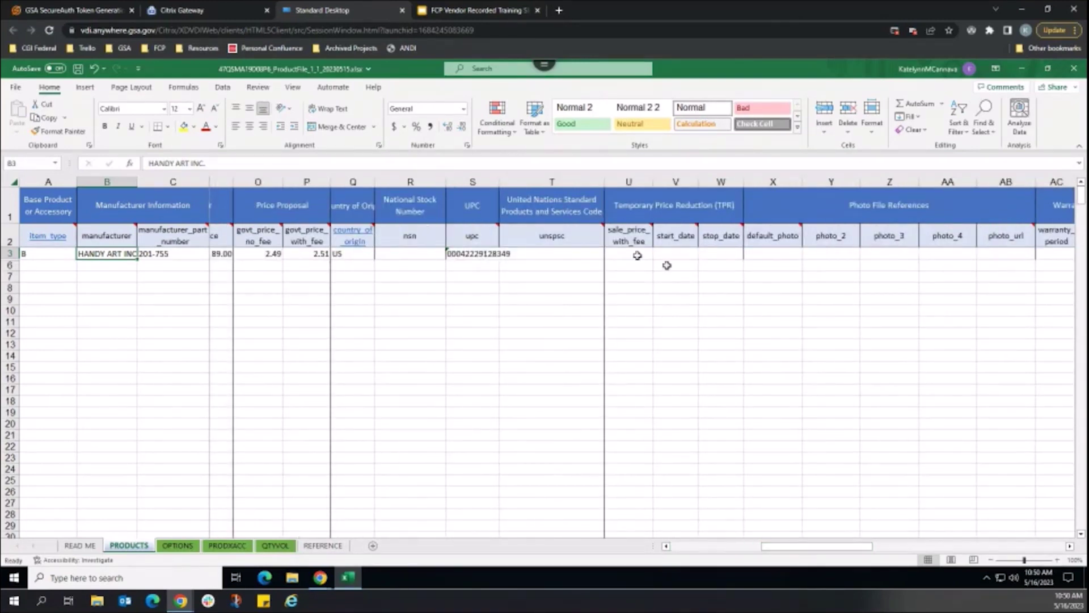
Enter row 3's TPR sale price 0.99, start date 5/16/2023 and stop date 6/16/2023.
click(637, 255)
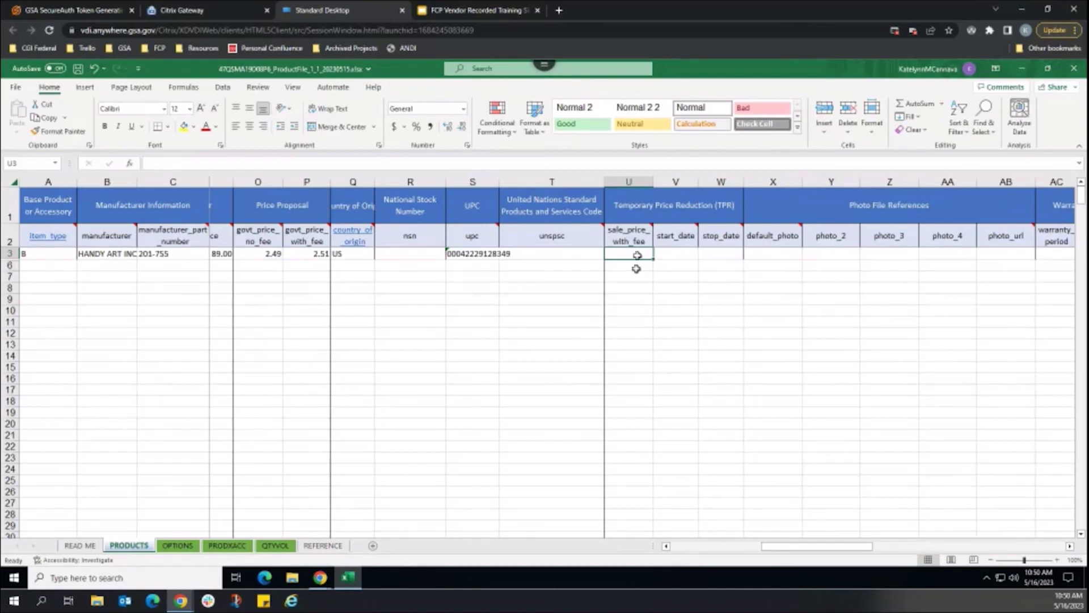
text(0.)
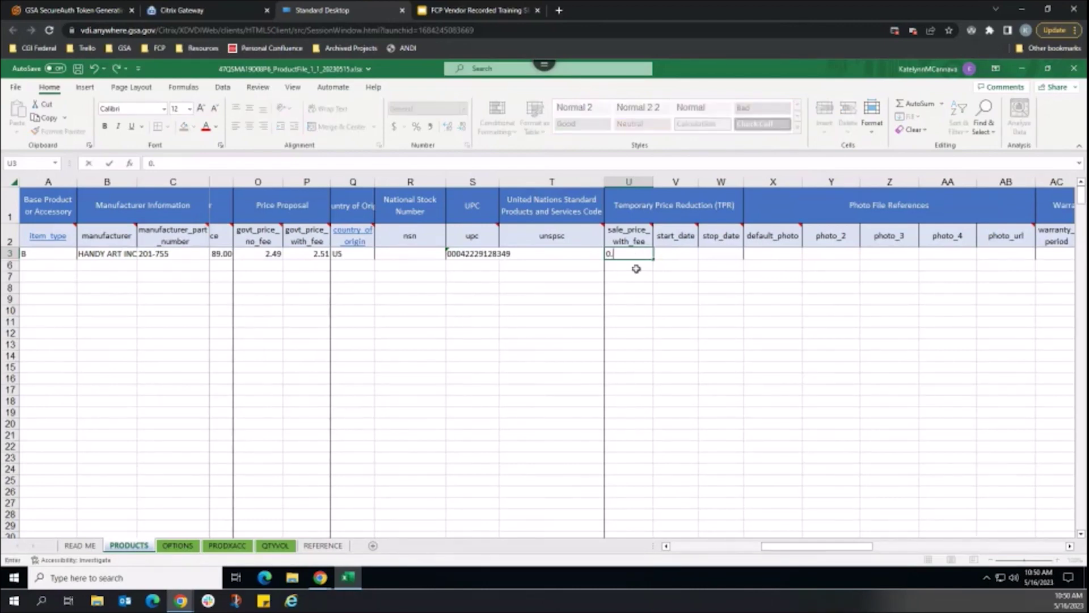
text(99)
key(Tab)
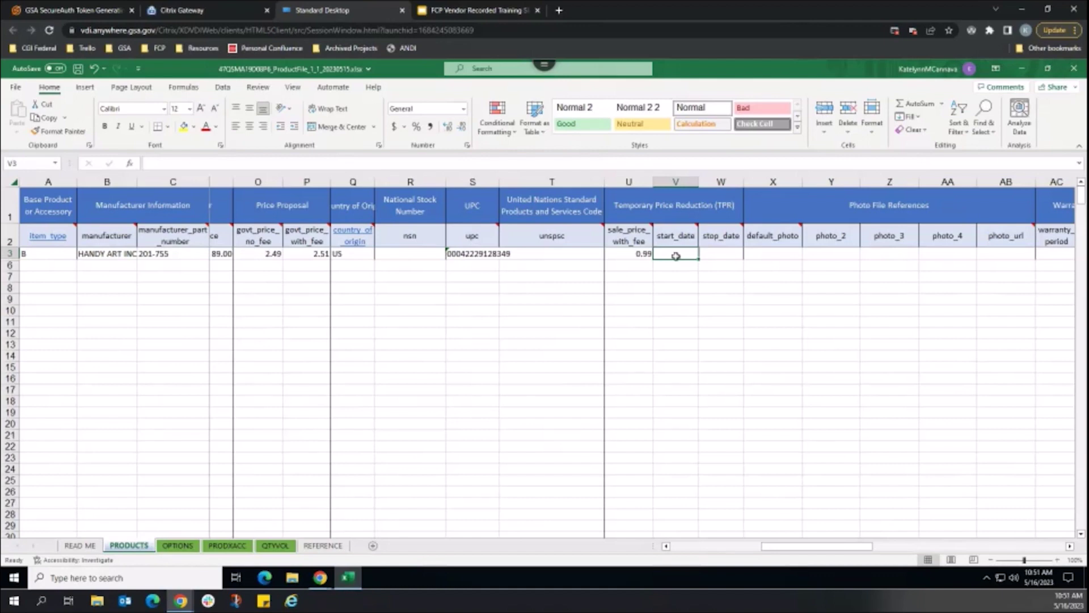
text(5/16/)
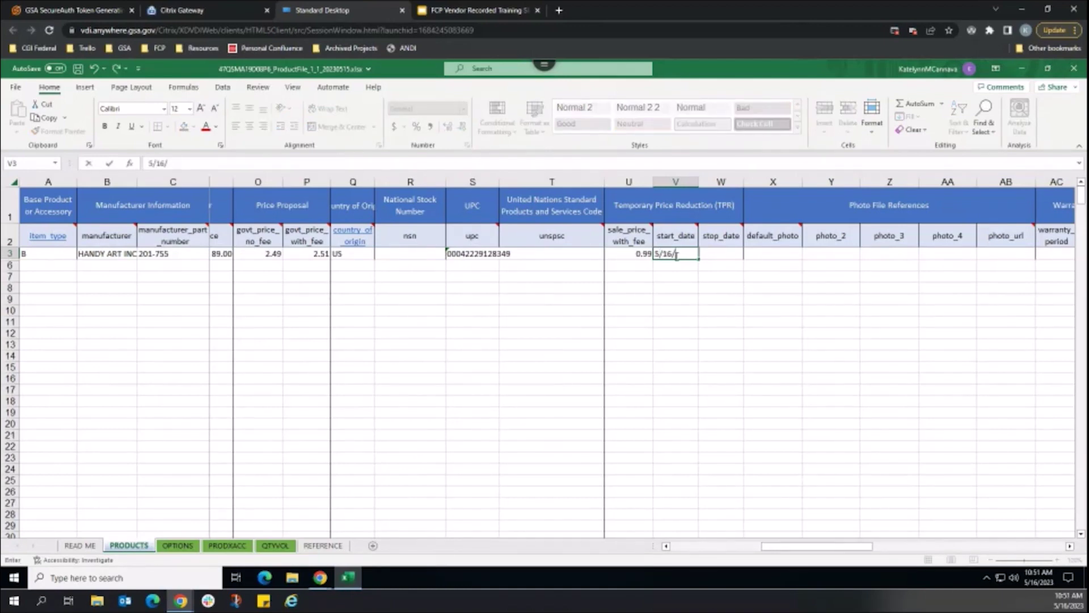
text(2023)
key(Tab)
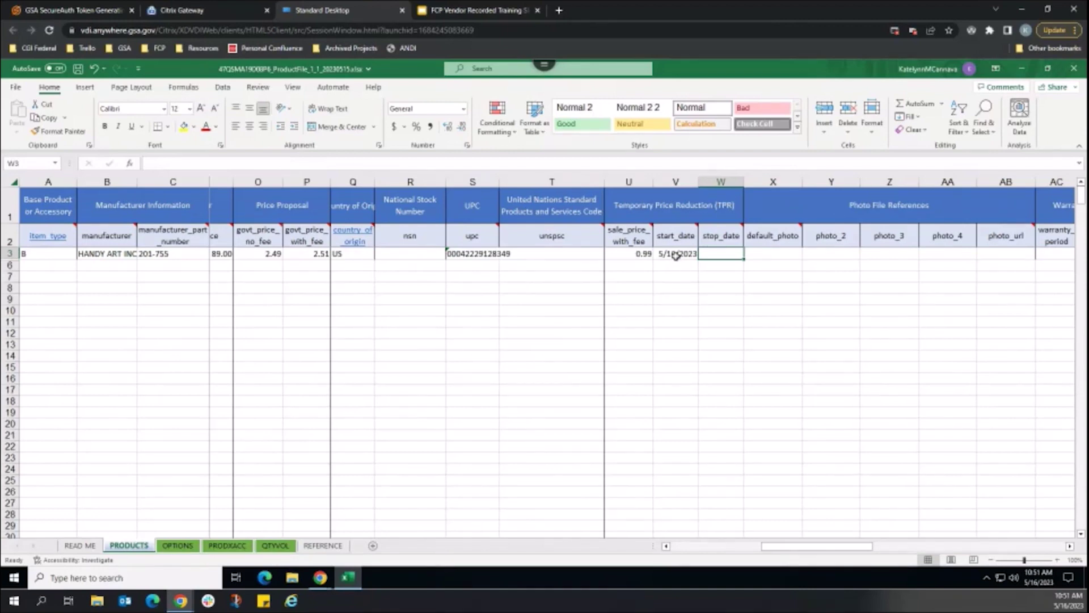
text(6/16)
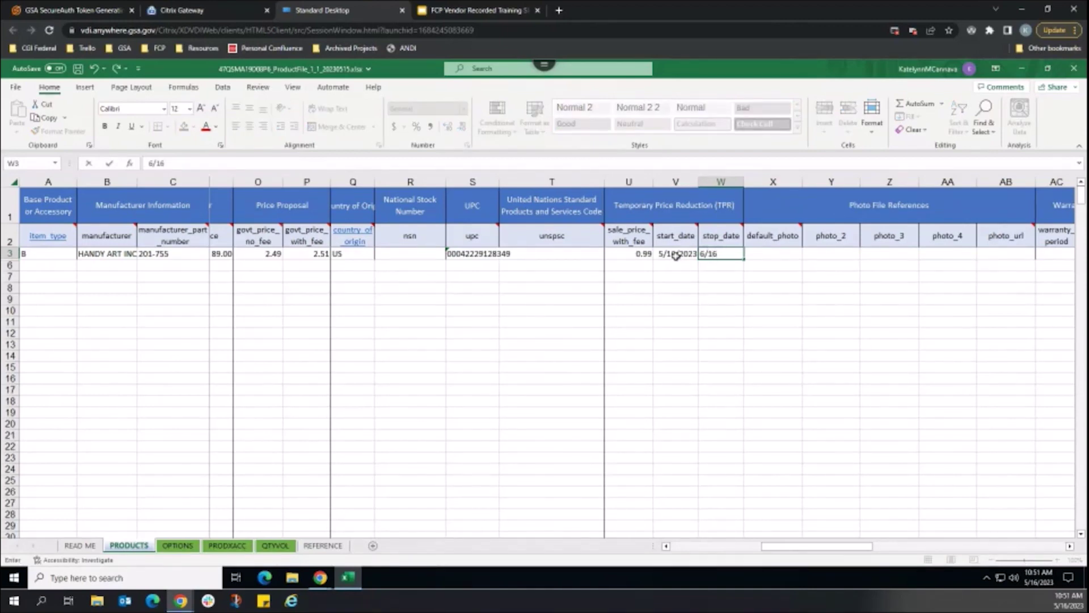
text(/2023)
key(Return)
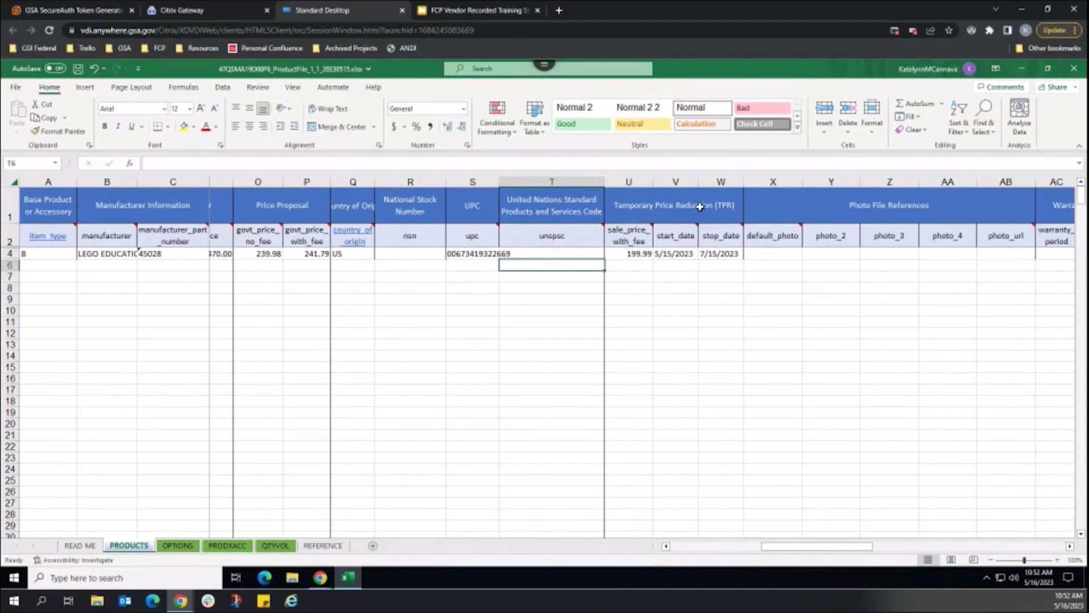
Edit cell W4 so the row 4 stop date reads 8/15/2023.
mouse_move(732, 248)
double_click(702, 253)
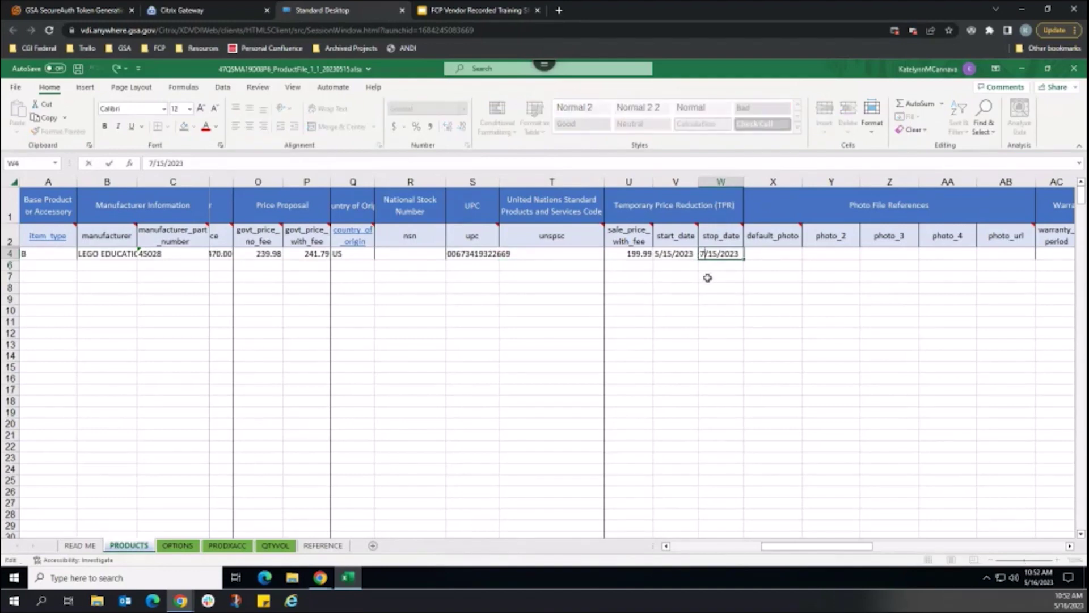
key(BackSpace)
text(8)
click(724, 298)
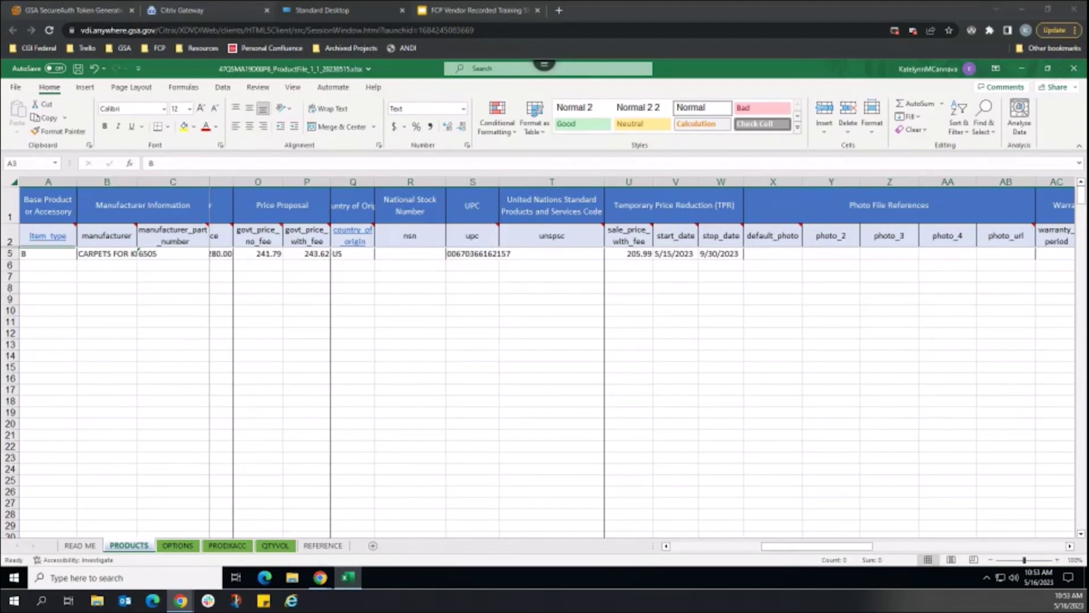
Clear the sale price, start date and stop date in cells U5:W5.
click(724, 254)
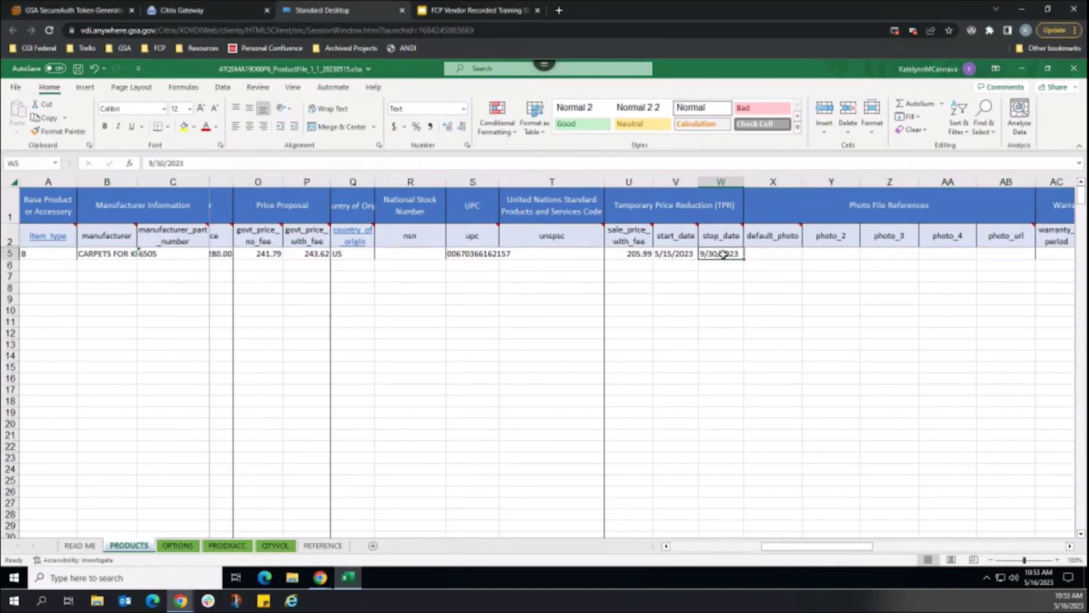
drag(724, 254, 635, 254)
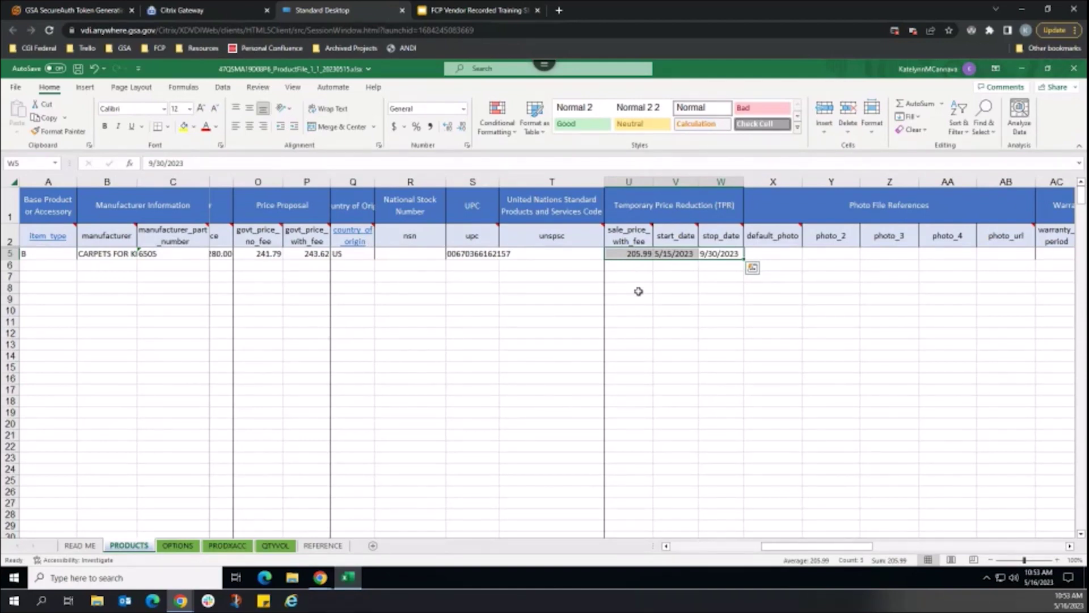
key(Delete)
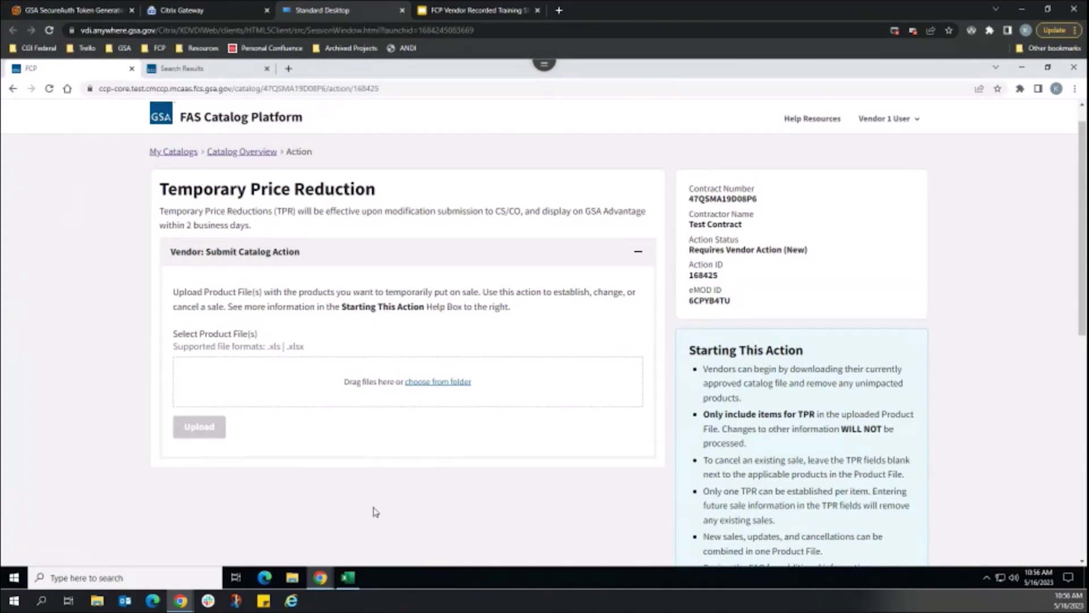
Upload 47QSMA19D08P6_TPR_Action.xlsx from Downloads as the action's product file.
click(442, 381)
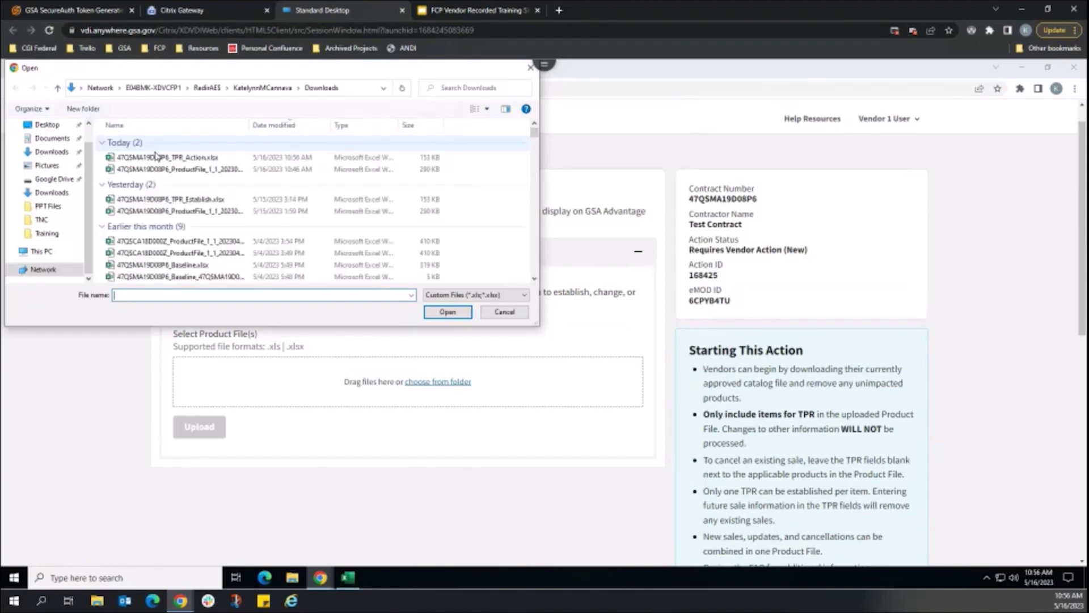
click(160, 157)
click(437, 313)
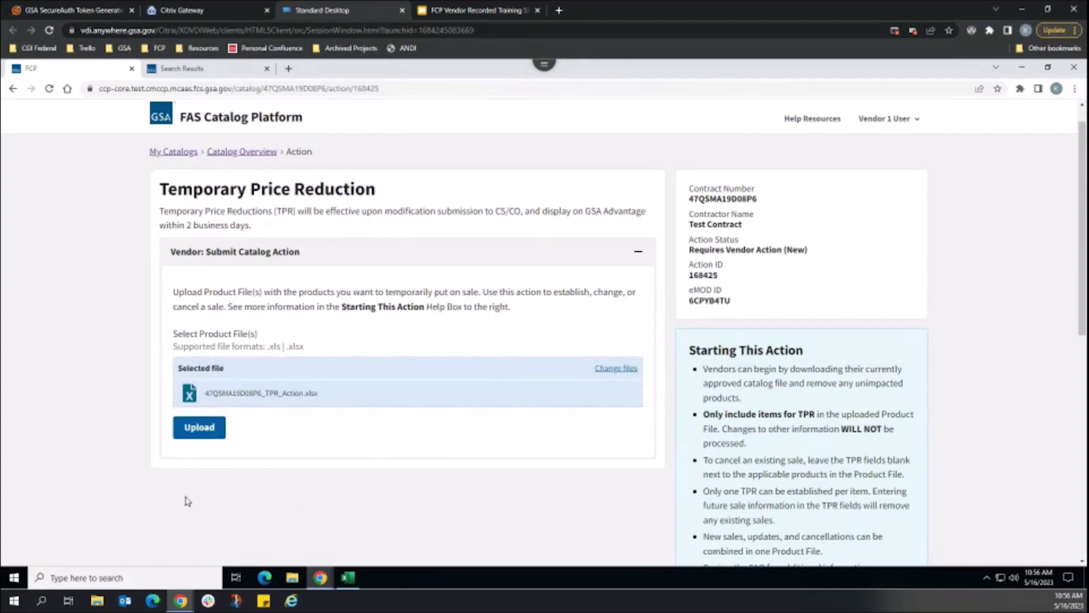
scroll(187, 501, down, 3)
click(201, 287)
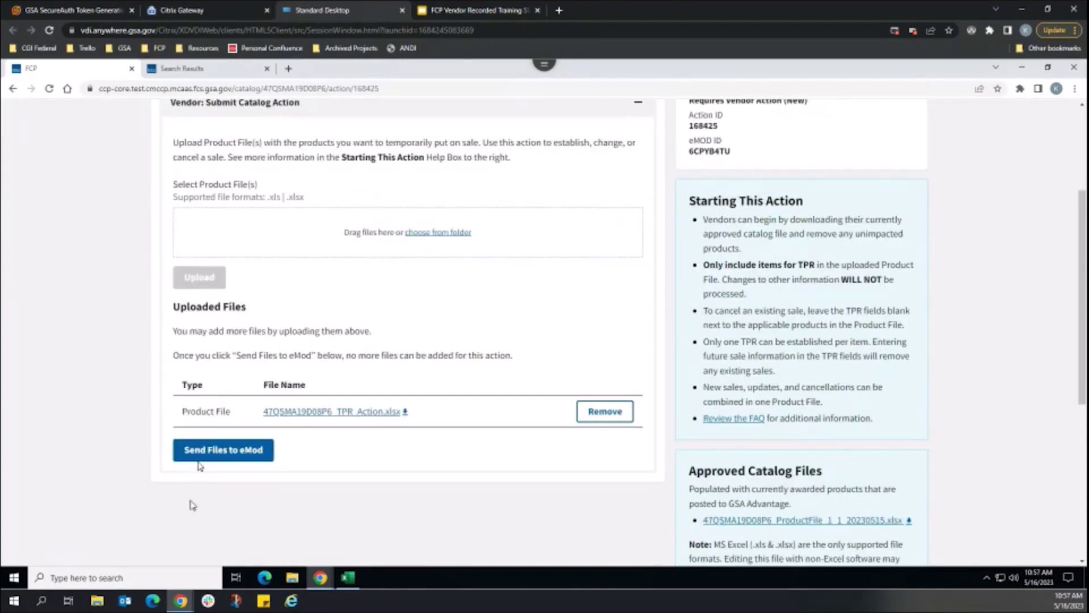
Send the uploaded TPR product file to eMod from the Uploaded Files table.
click(203, 454)
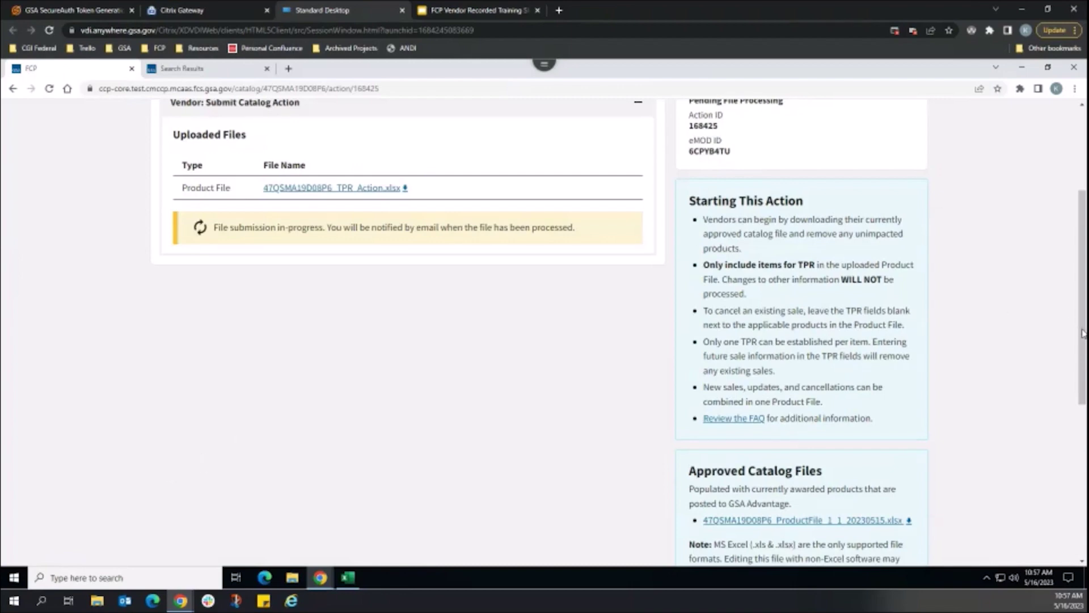
drag(1081, 325, 1083, 261)
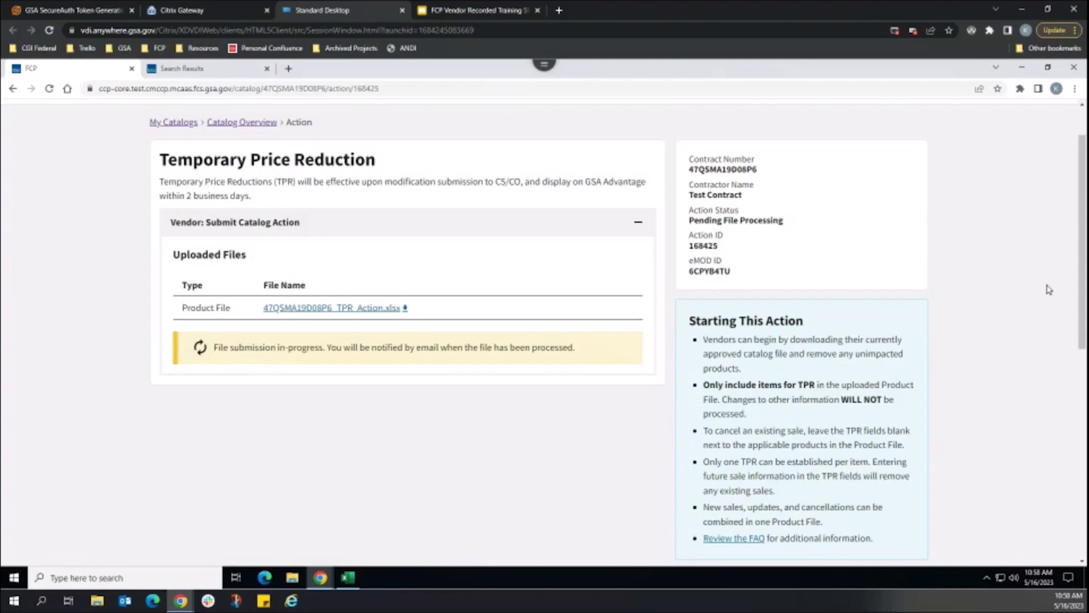
Reload the TPR action page until Action Status reads 'Requires Vendor Action'.
click(50, 89)
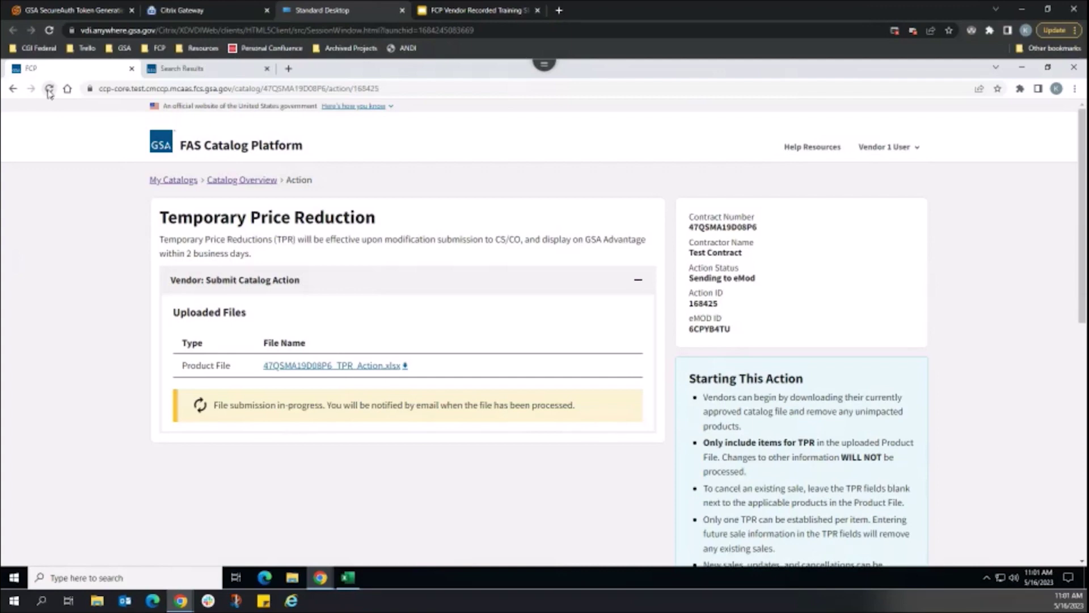
click(49, 90)
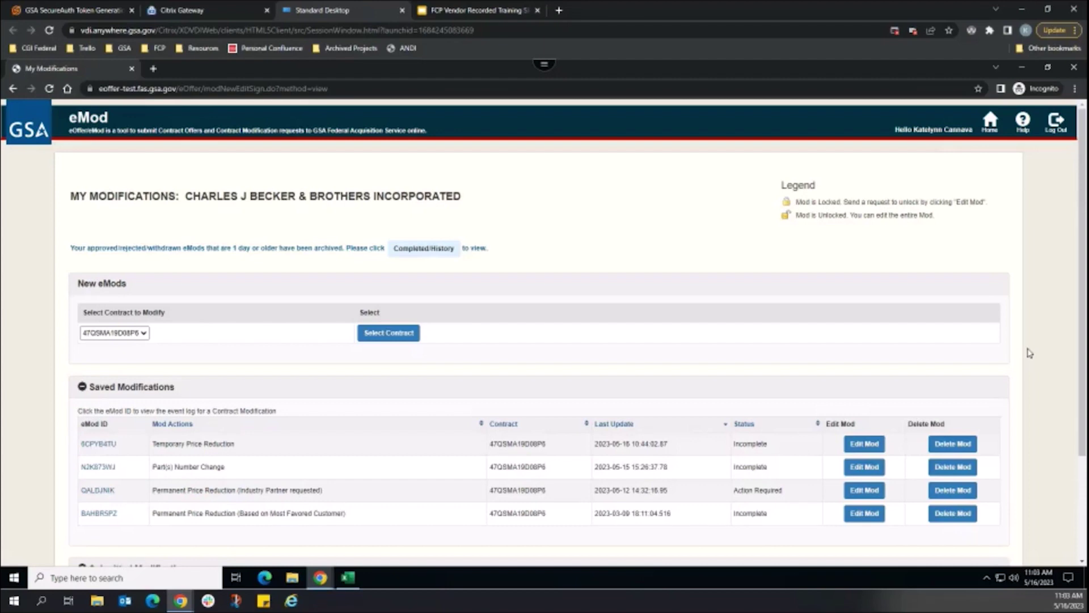
Edit the Temporary Price Reduction modification from My Modifications to reach Confirm Submit.
click(874, 446)
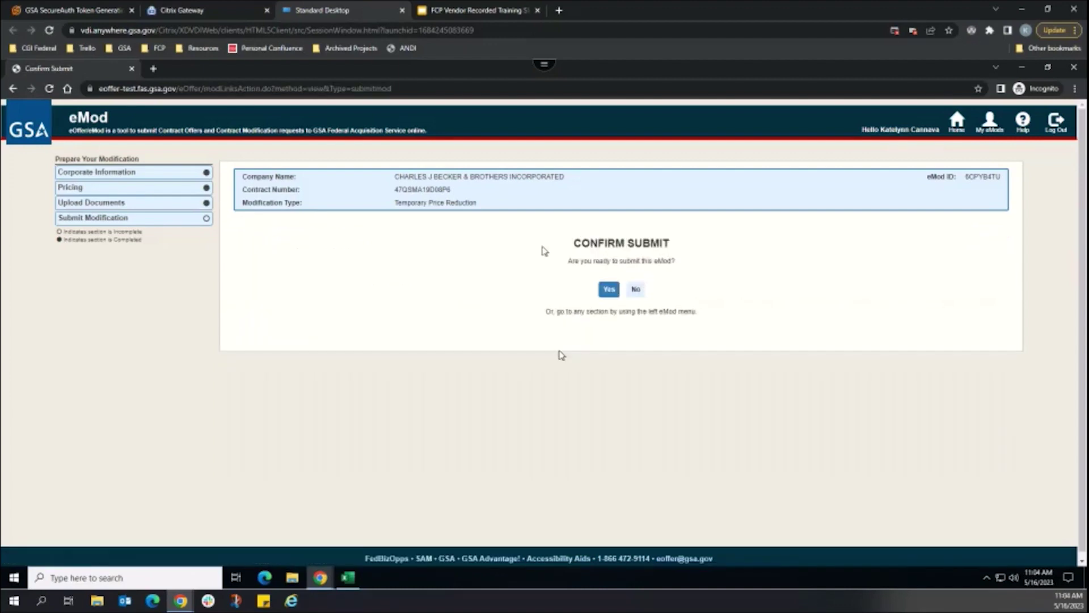
Confirm the TPR submission, answer Yes to the disclaimer, and continue to Final Review.
click(608, 291)
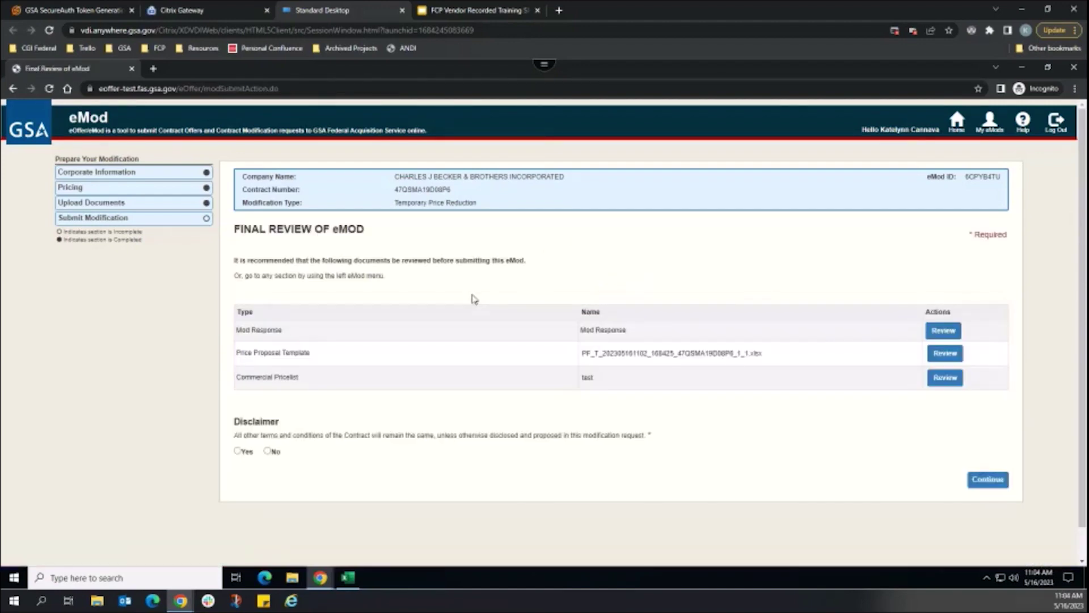
click(238, 451)
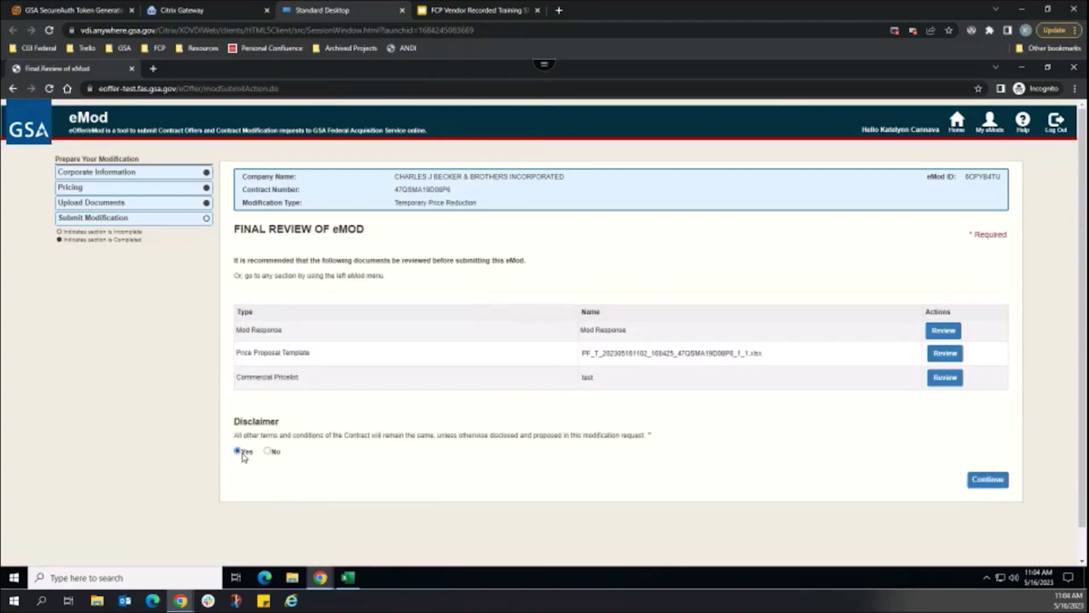
click(995, 488)
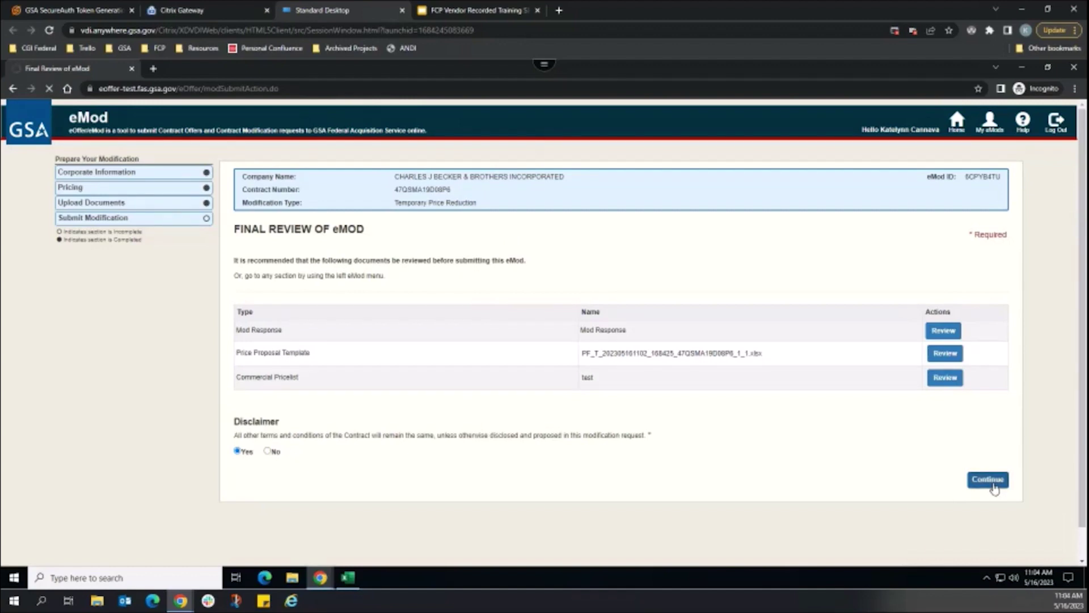